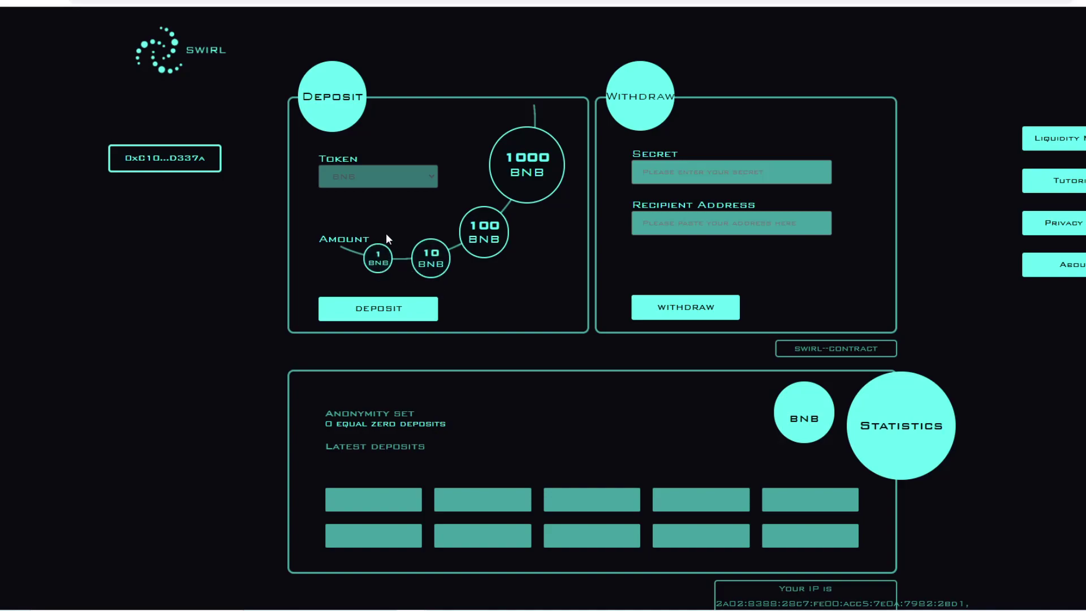
- Select the 1 BNB amount in the Deposit section and start the deposit
click(391, 261)
click(379, 274)
click(379, 264)
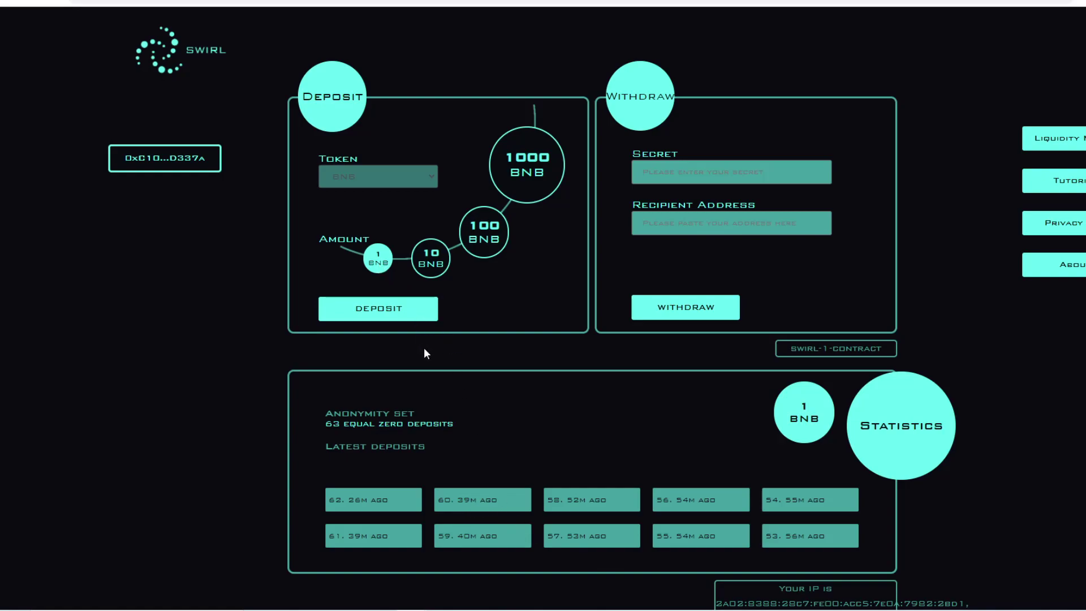
click(373, 320)
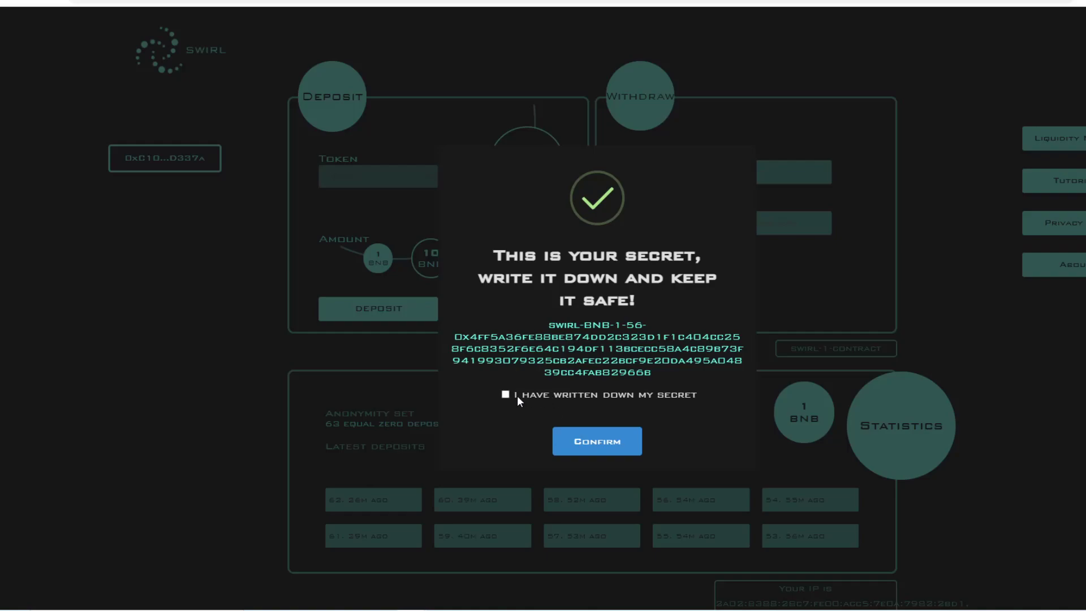
- Copy the generated deposit secret and confirm that it has been written down
drag(652, 374, 548, 323)
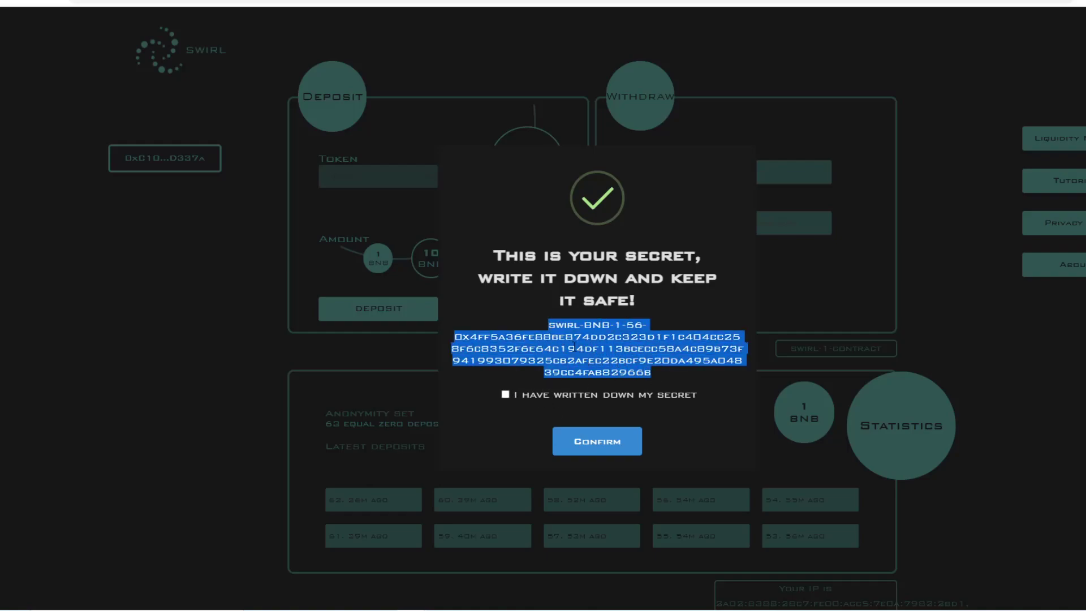
right_click(576, 344)
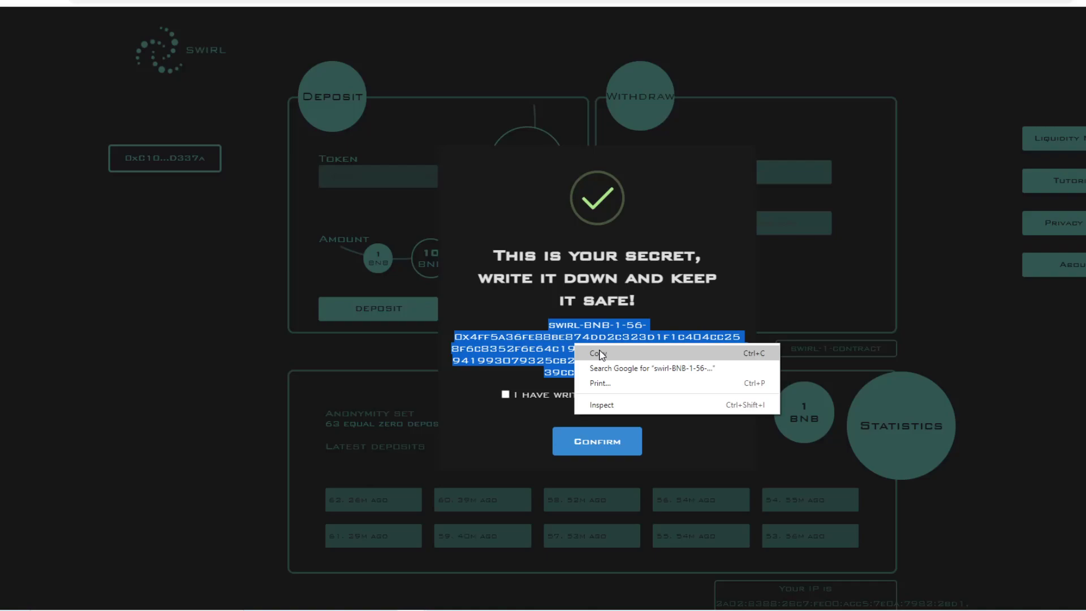
click(608, 351)
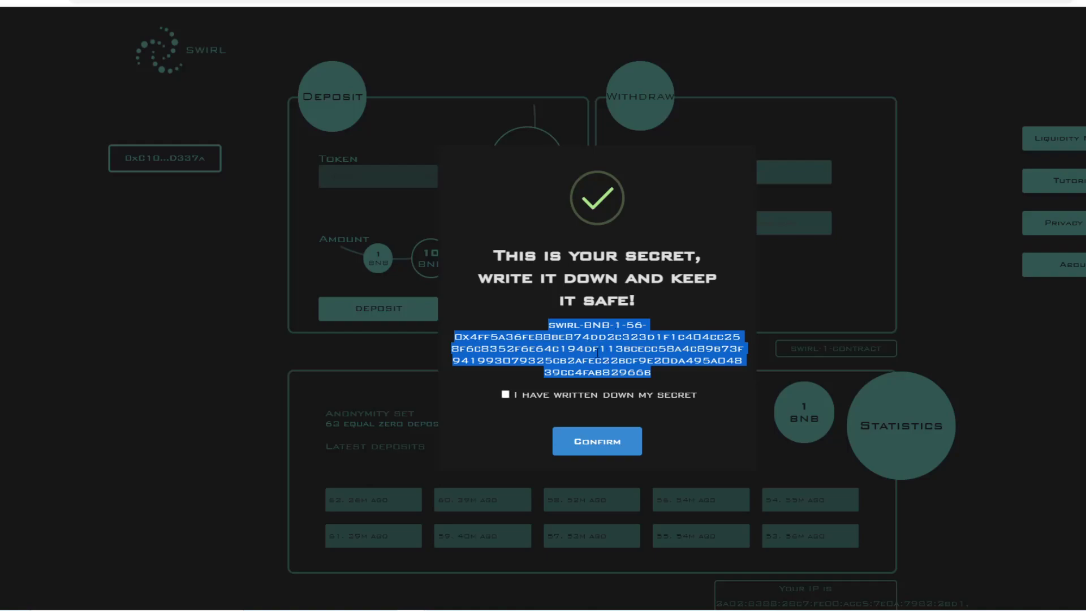
right_click(599, 339)
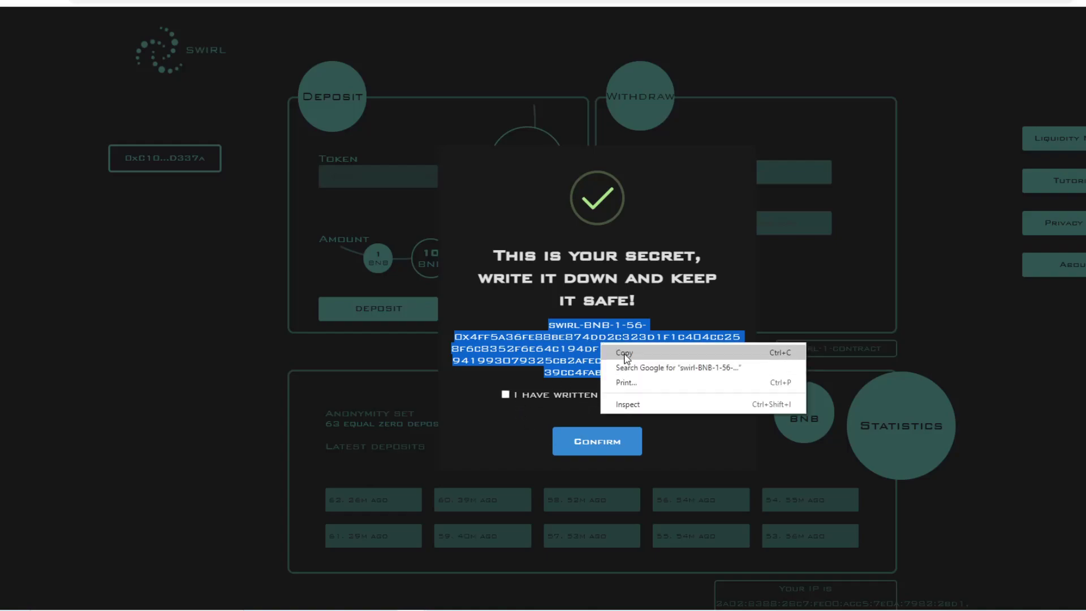
click(622, 351)
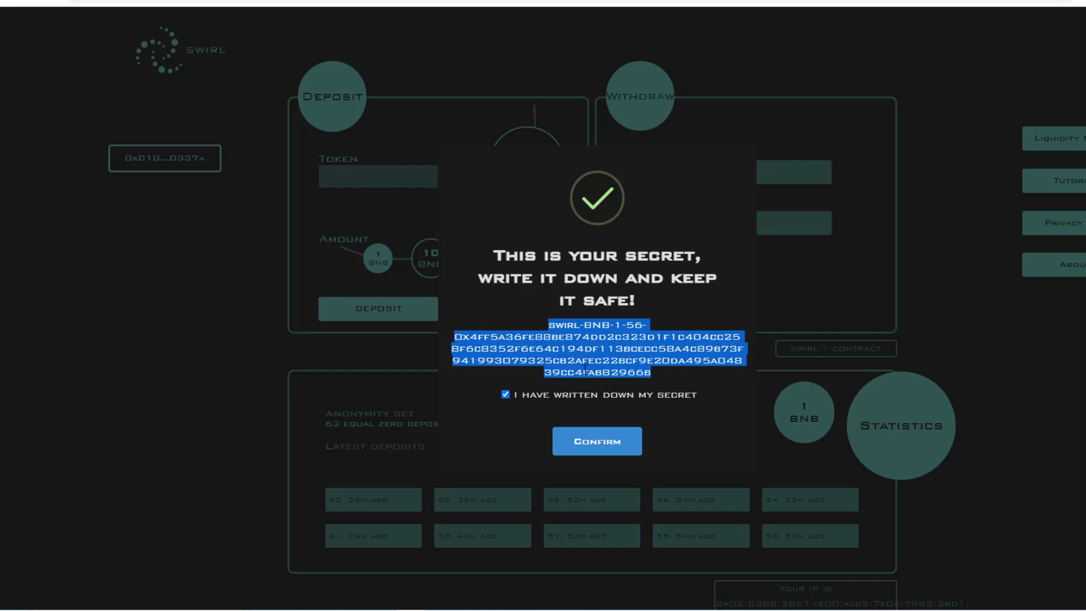
click(597, 444)
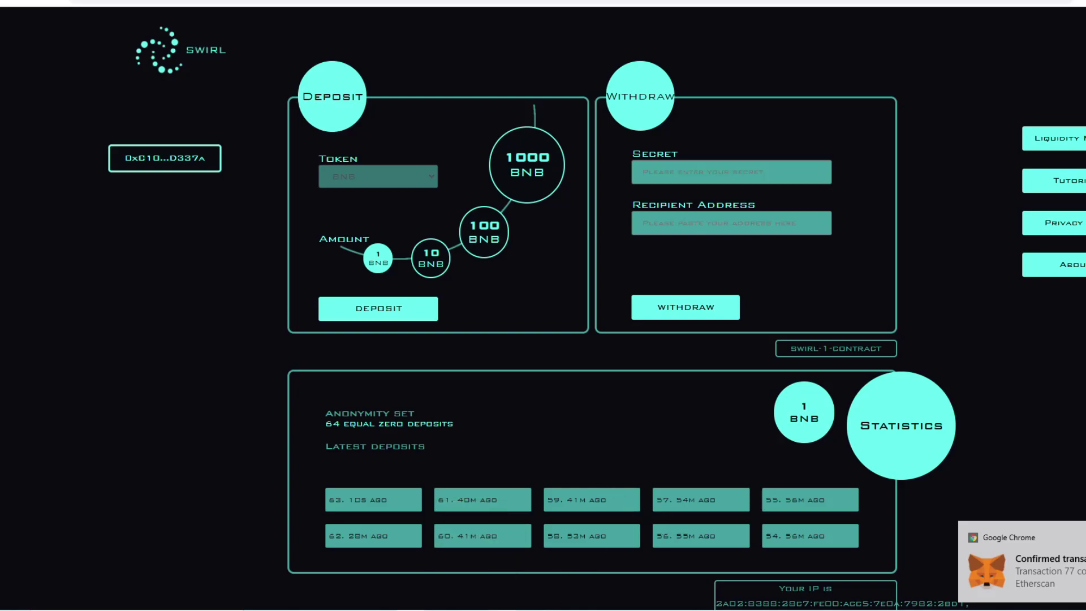
- Switch to Notepad, paste the deposit secret above the saved wallet address, and move the note out of the way
click(475, 610)
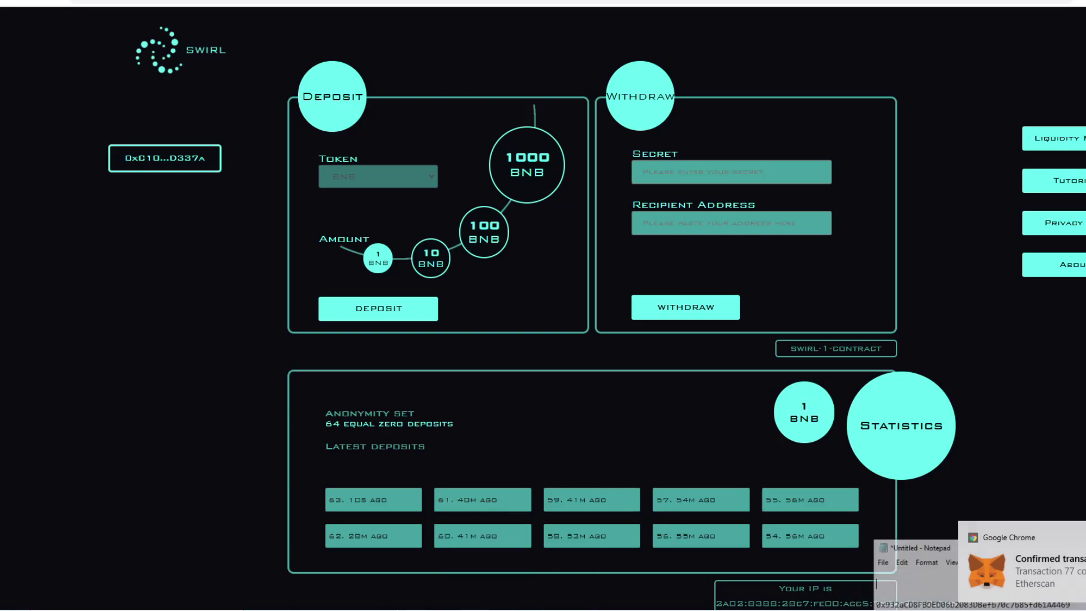
right_click(947, 580)
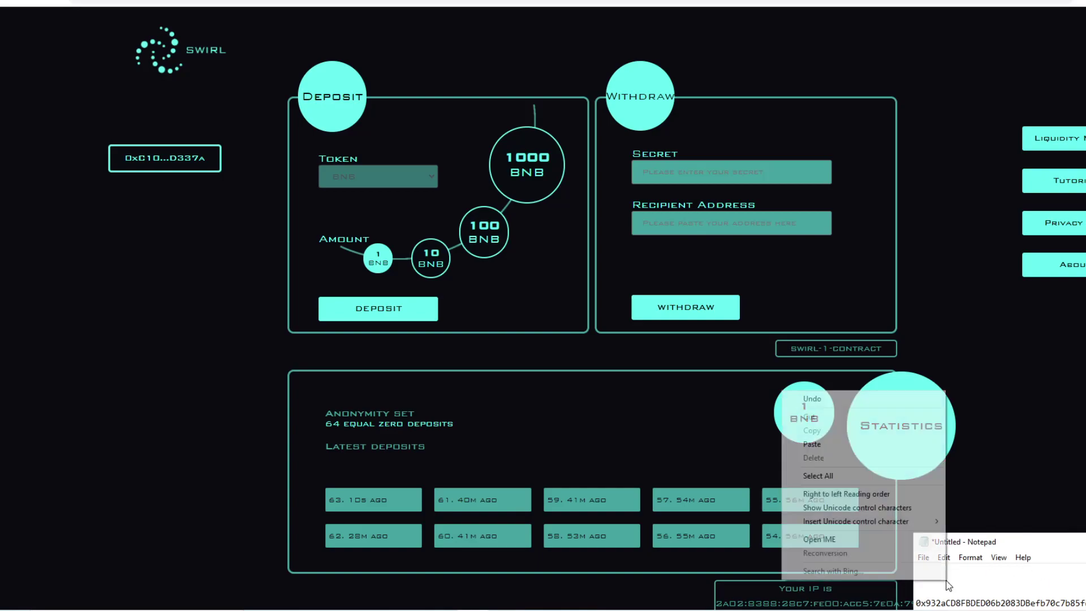
click(845, 445)
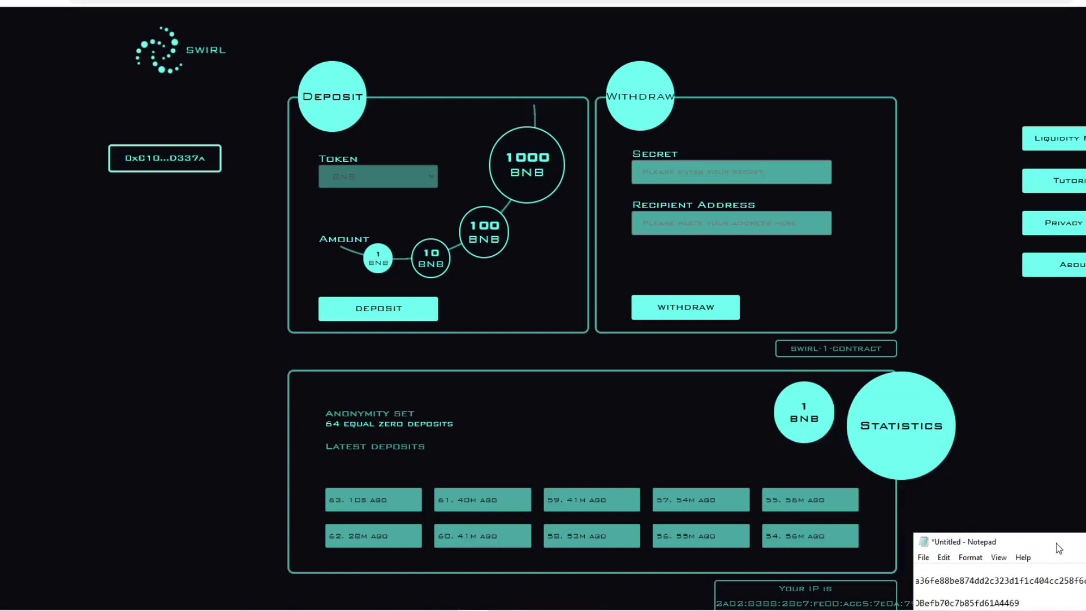
drag(1060, 548, 1042, 592)
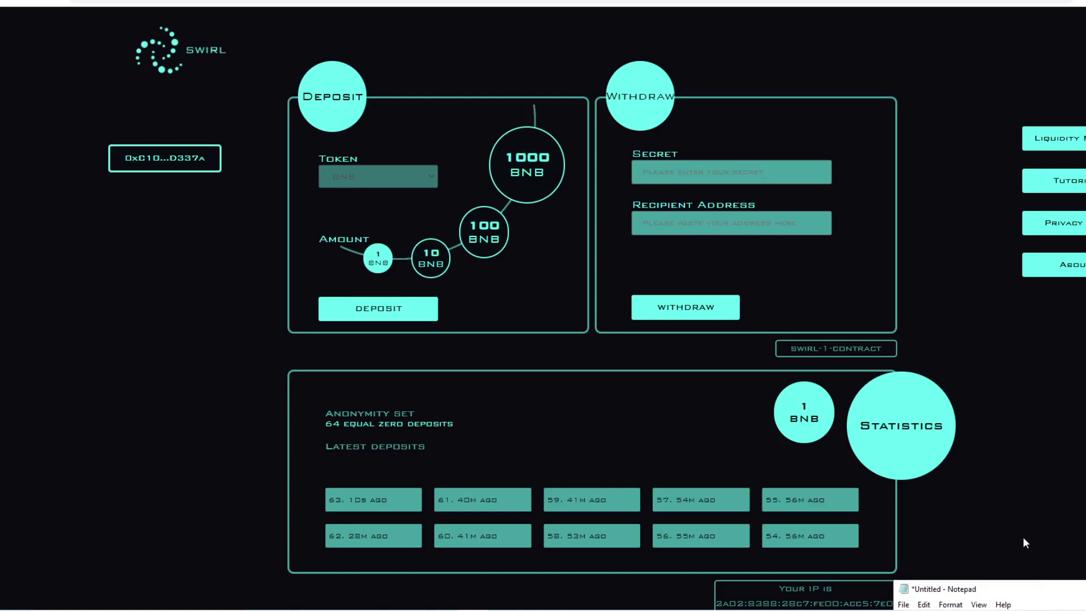
drag(1063, 591, 1062, 609)
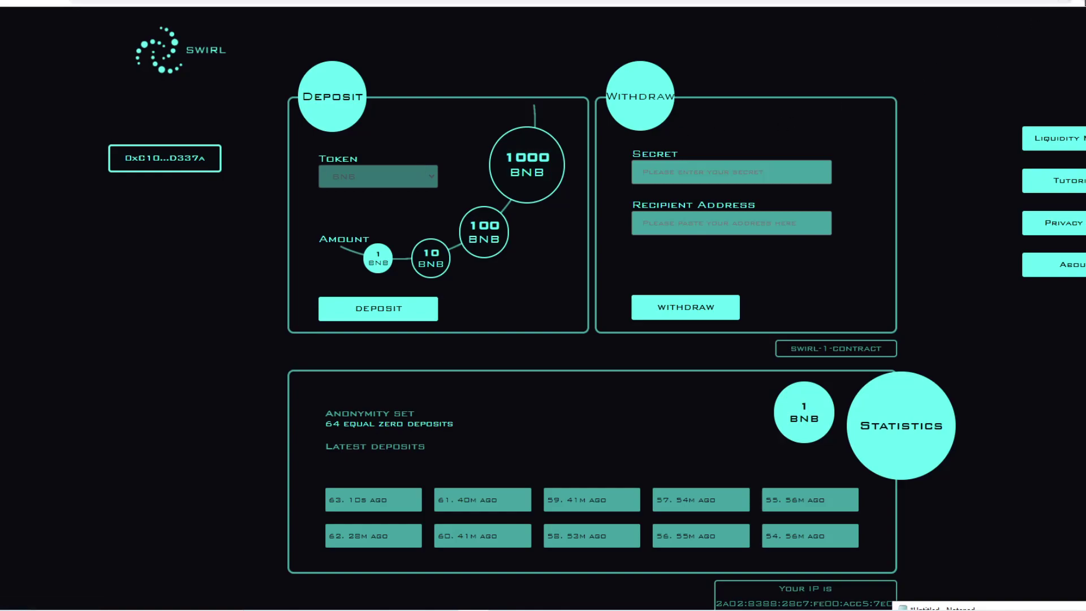
- Open the MetaMask extension and switch the wallet to Account 2
click(1080, 1)
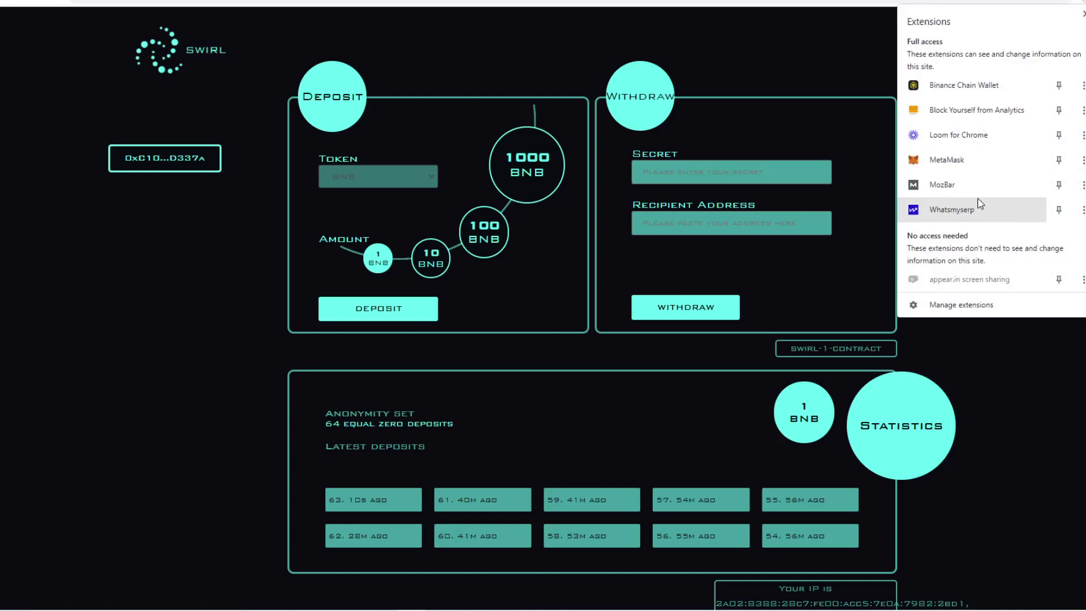
click(970, 156)
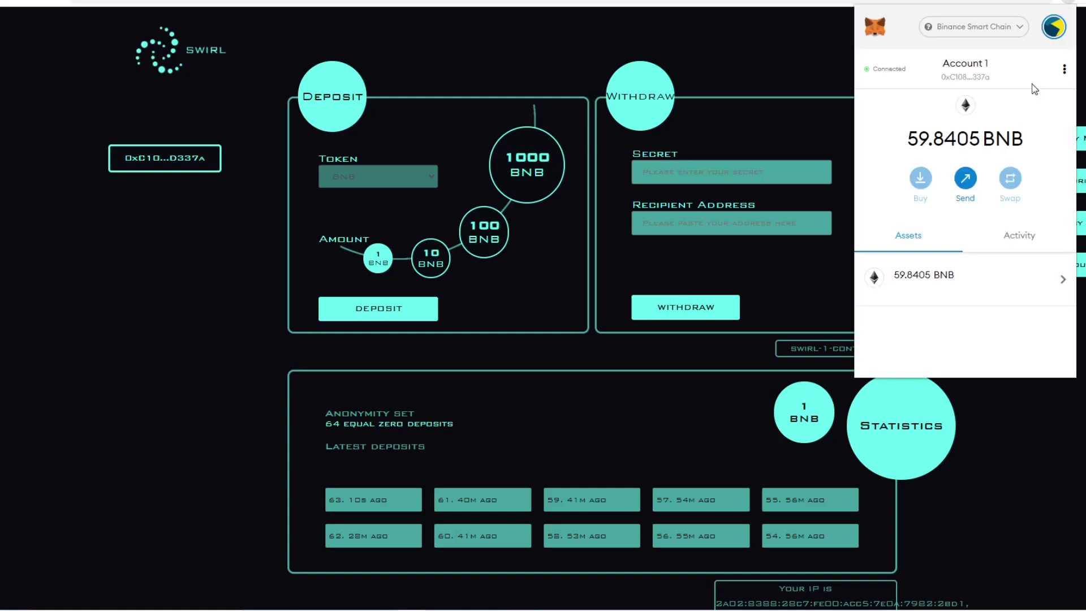
click(1053, 27)
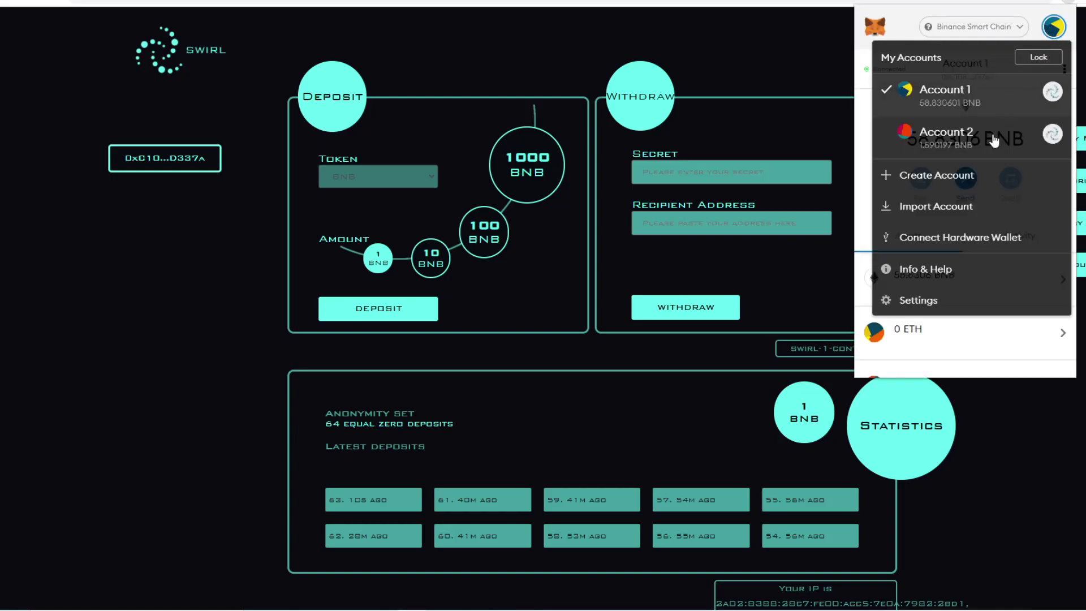
click(963, 134)
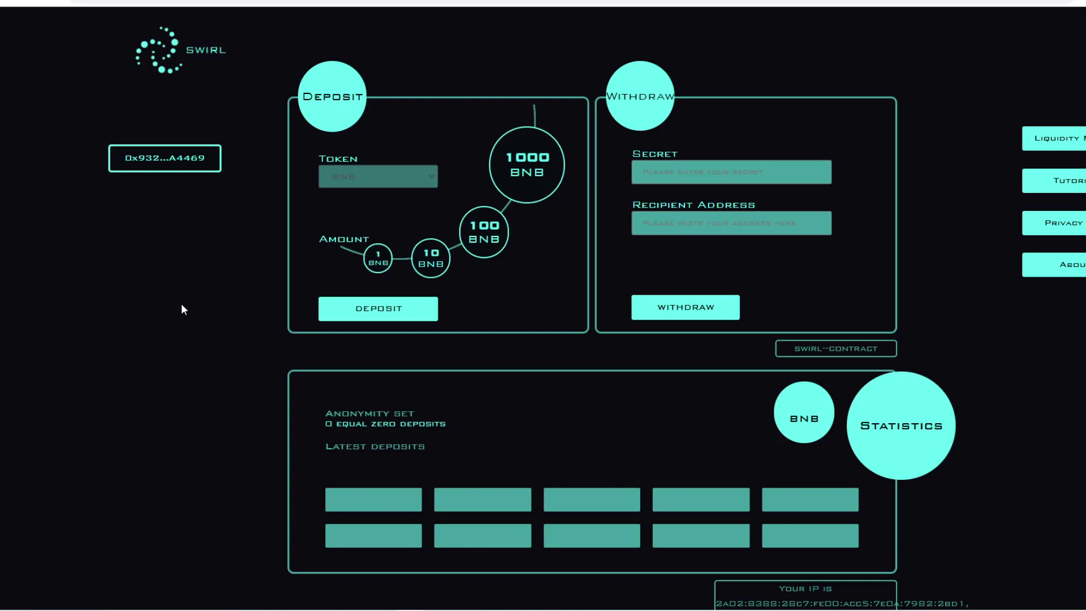
- Paste the copied deposit secret into the Secret field of the Withdraw section
right_click(670, 172)
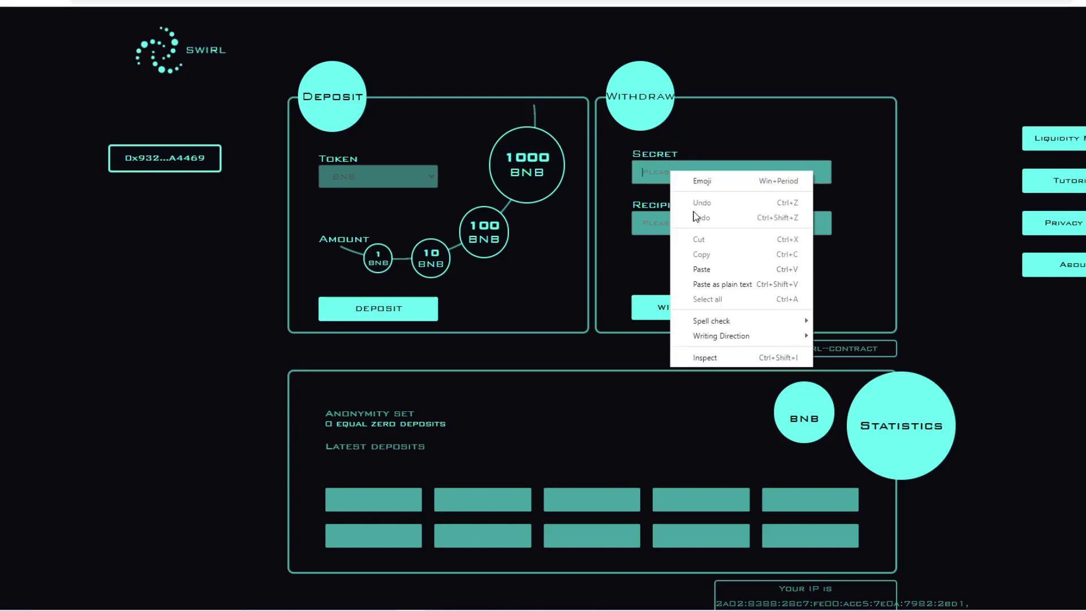
click(713, 271)
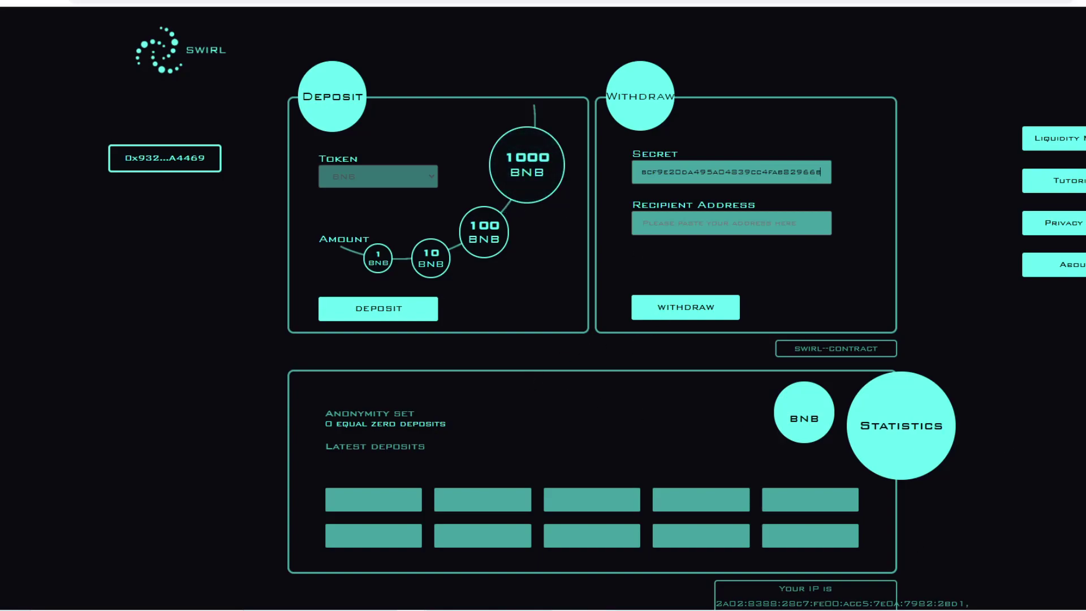
key(ctrl+v)
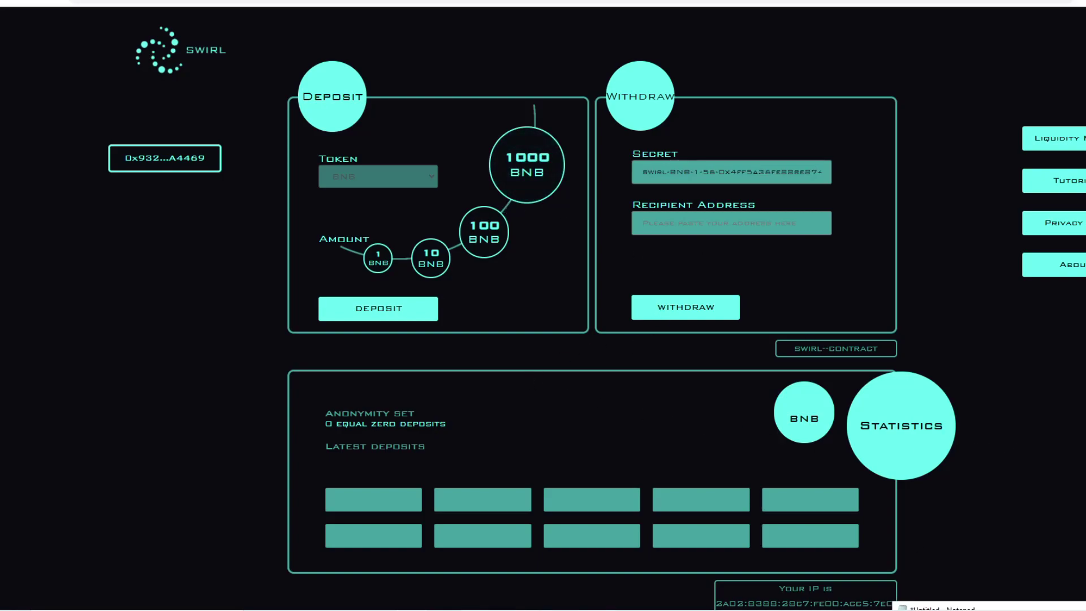
- Copy the wallet address from the Notepad note and paste it as the withdrawal's Recipient Address
drag(994, 608, 975, 521)
drag(989, 584, 881, 582)
right_click(890, 584)
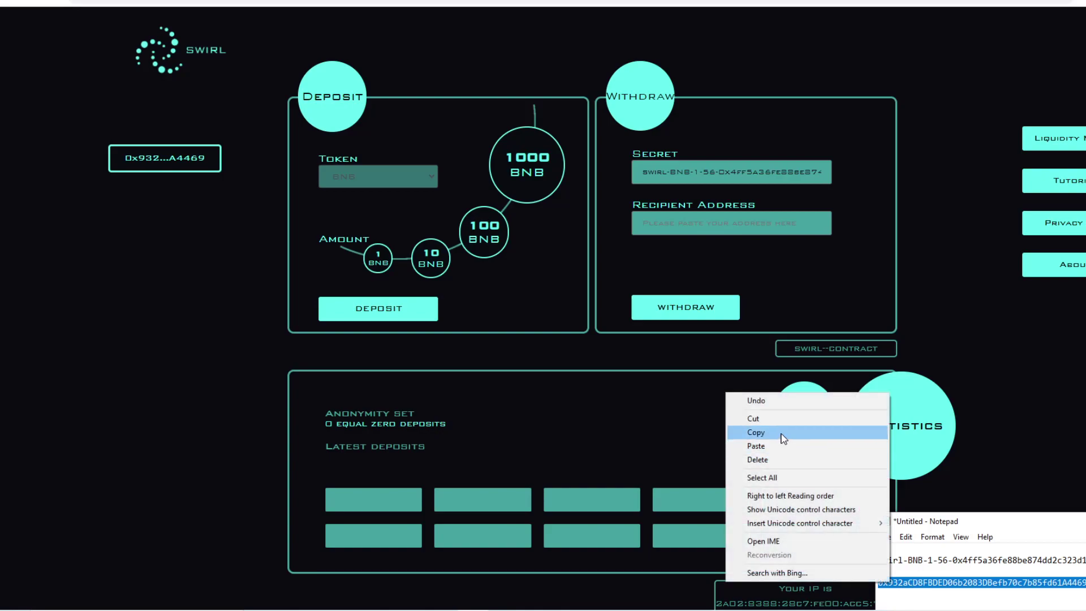
click(792, 432)
drag(961, 520, 961, 609)
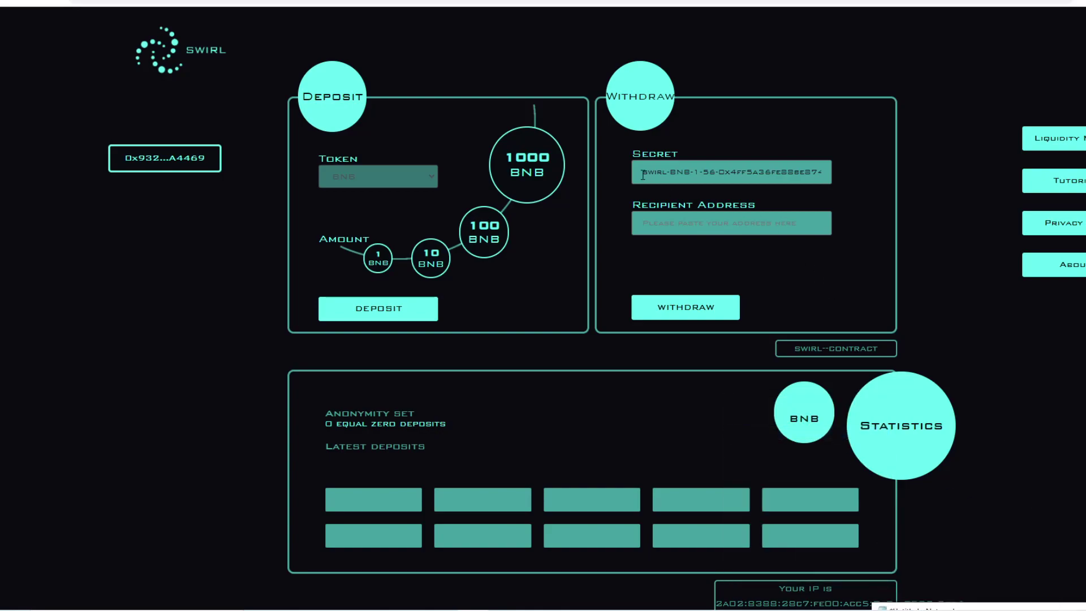
click(686, 224)
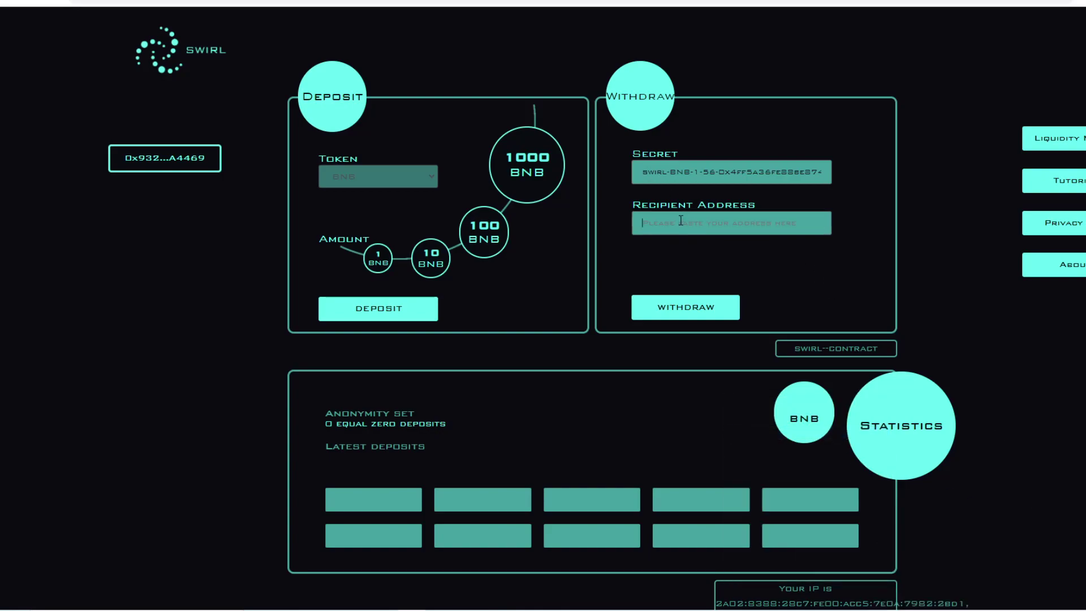
right_click(680, 220)
click(713, 317)
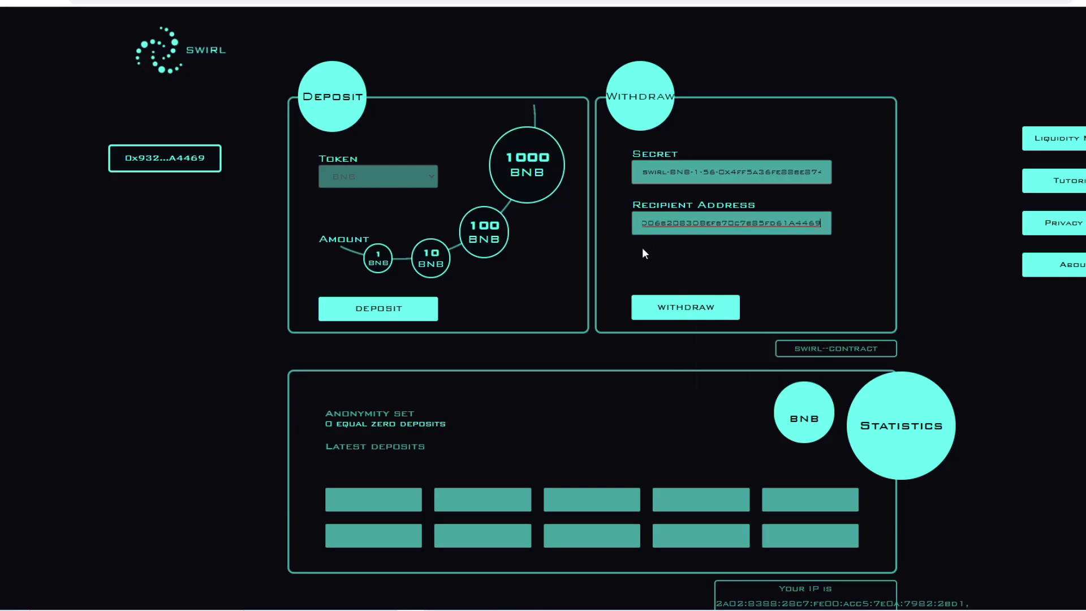
- Select the 1 BNB pool, submit the withdrawal, and confirm the transaction in MetaMask
click(377, 258)
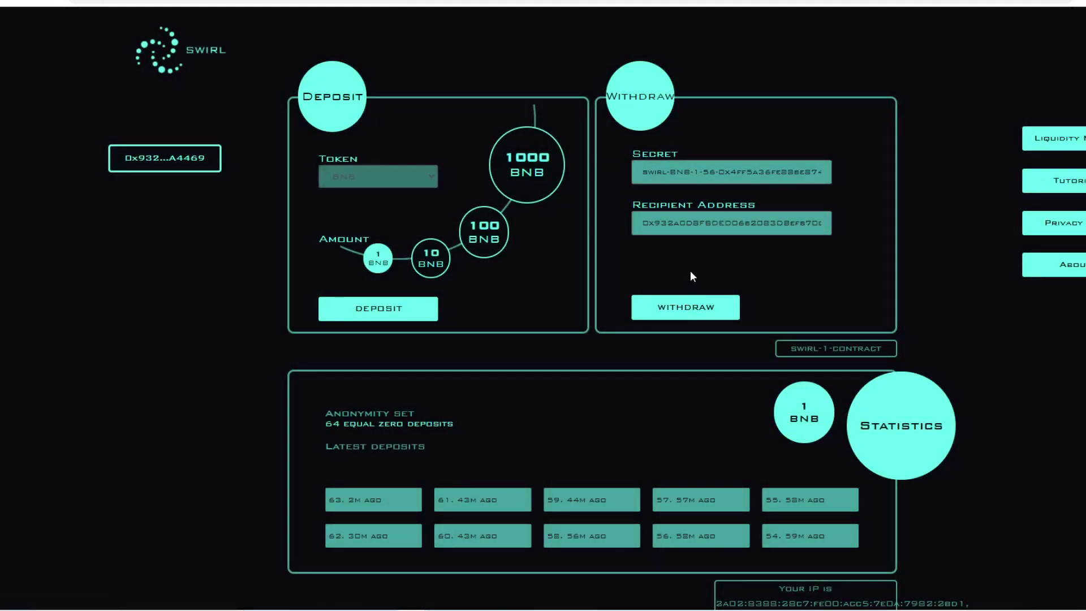
click(695, 315)
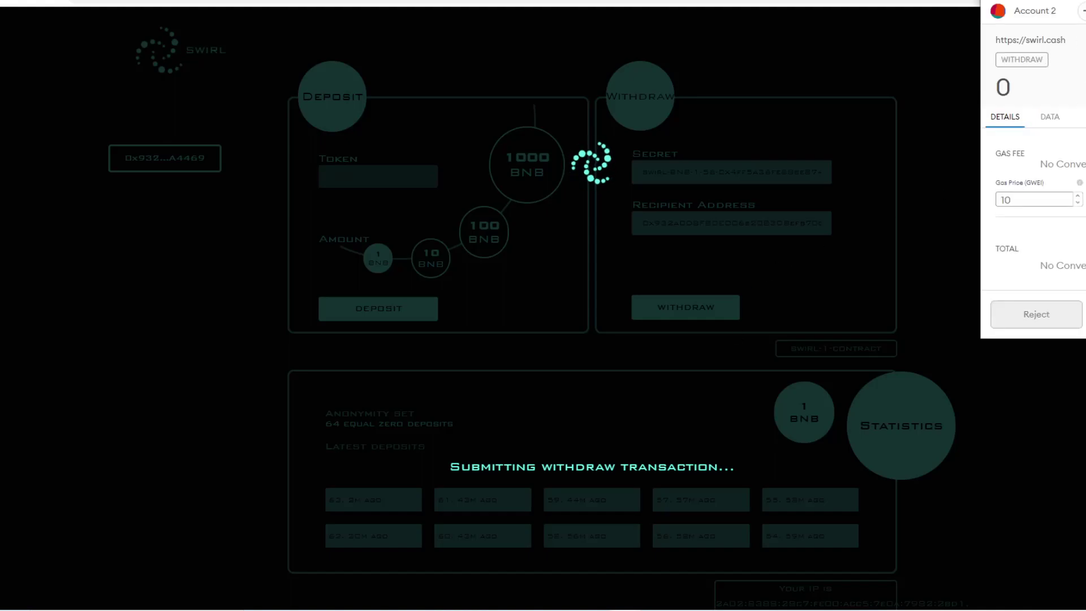
click(1085, 314)
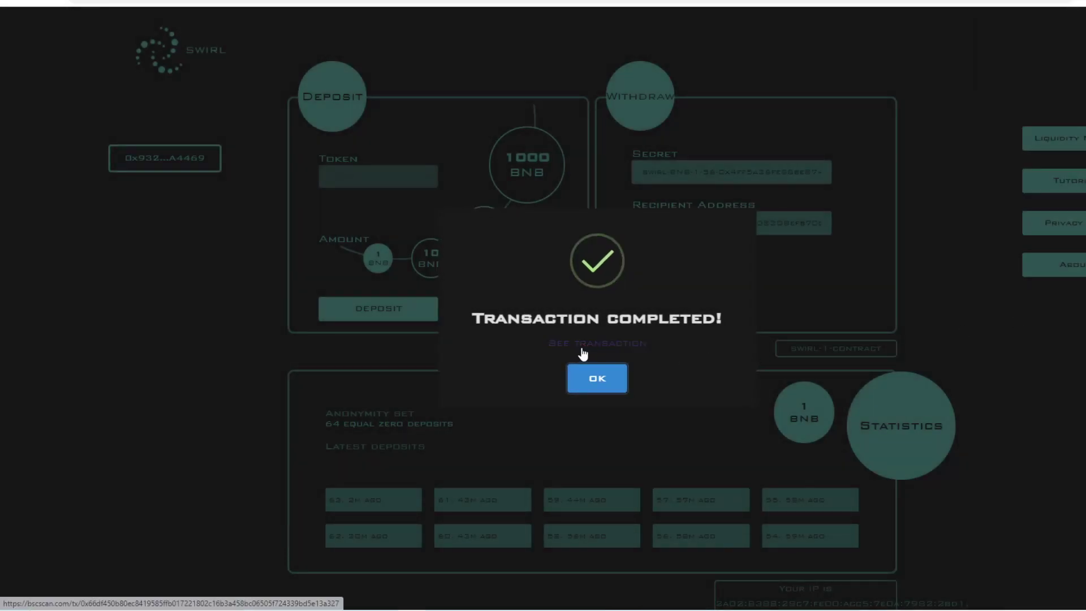
- Open the completed withdrawal's transaction in BscScan, dismiss the completion dialog, and check the transaction details
right_click(582, 353)
click(610, 356)
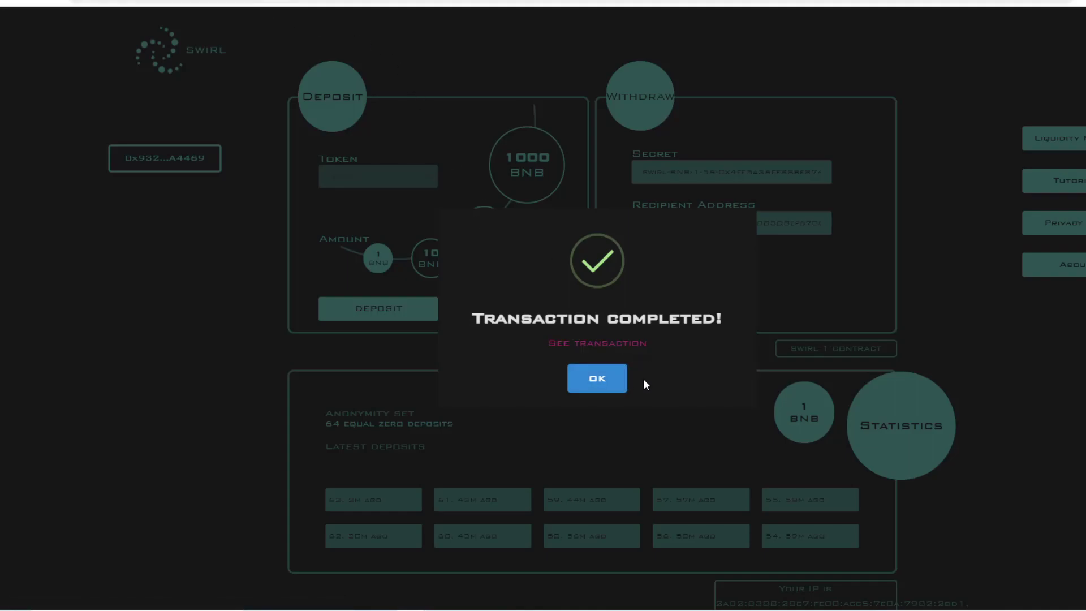
click(613, 380)
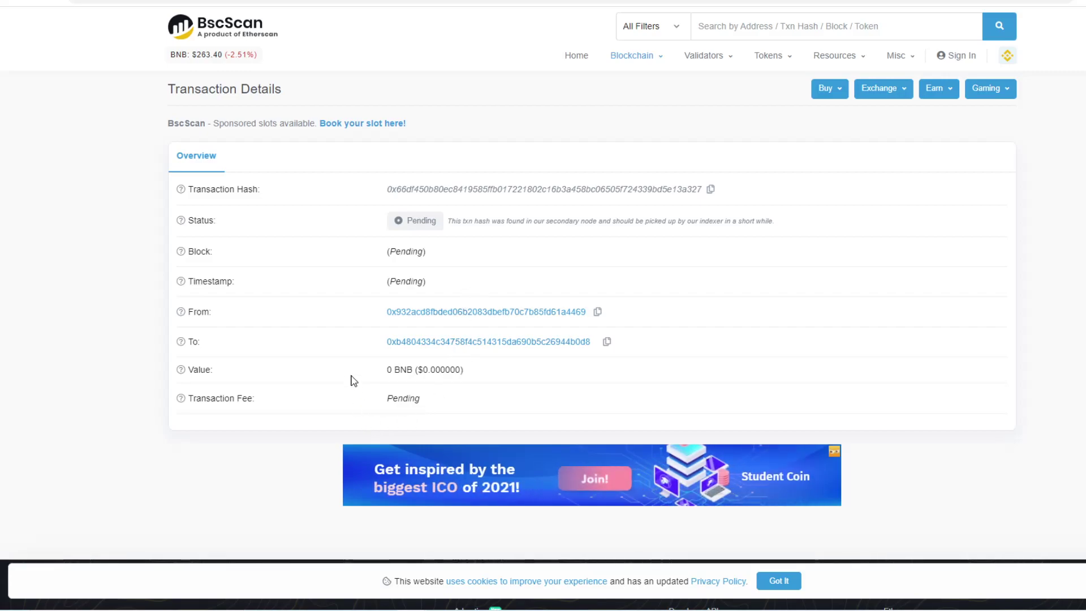
click(50, 1)
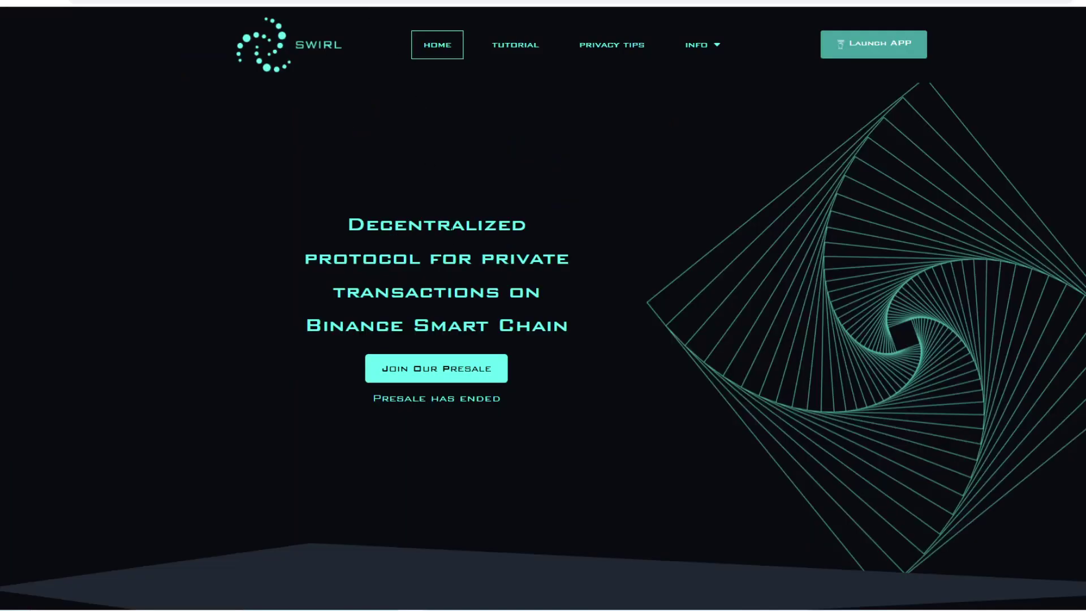
- Review the Swirl homepage sections, including statistics, the 2021 roadmap, Let's Swirl, products, How it works, and Achieve Privacy
scroll(517, 278, down, 20)
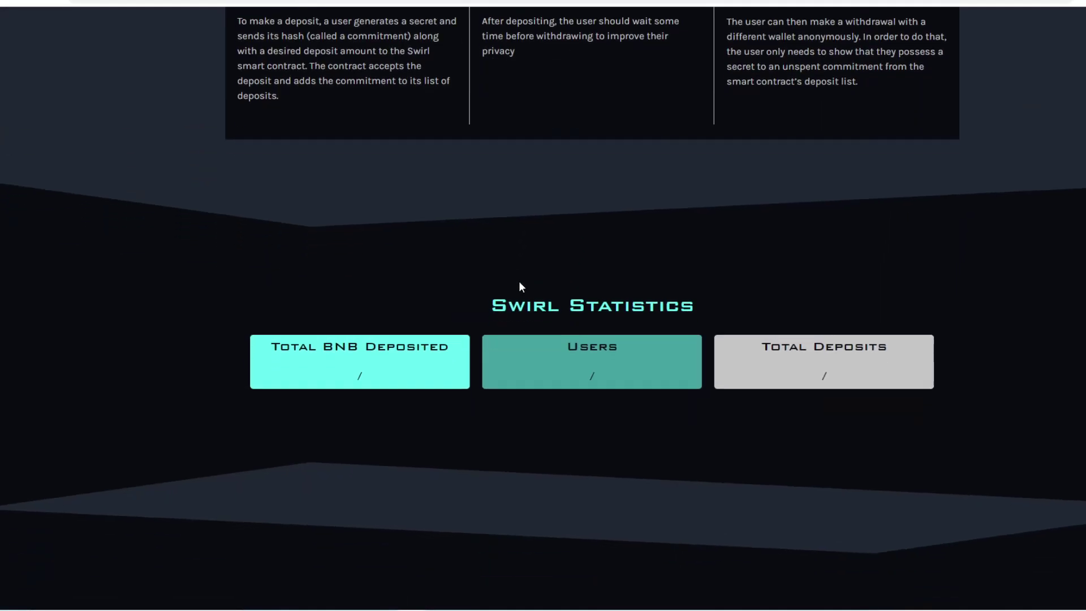
scroll(531, 386, down, 10)
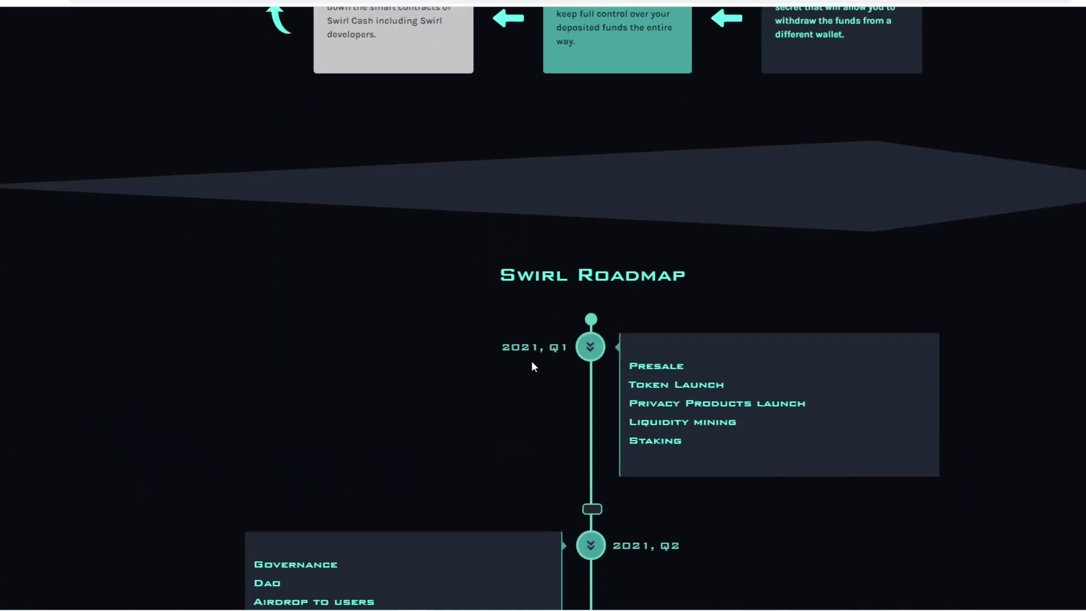
scroll(507, 340, down, 9)
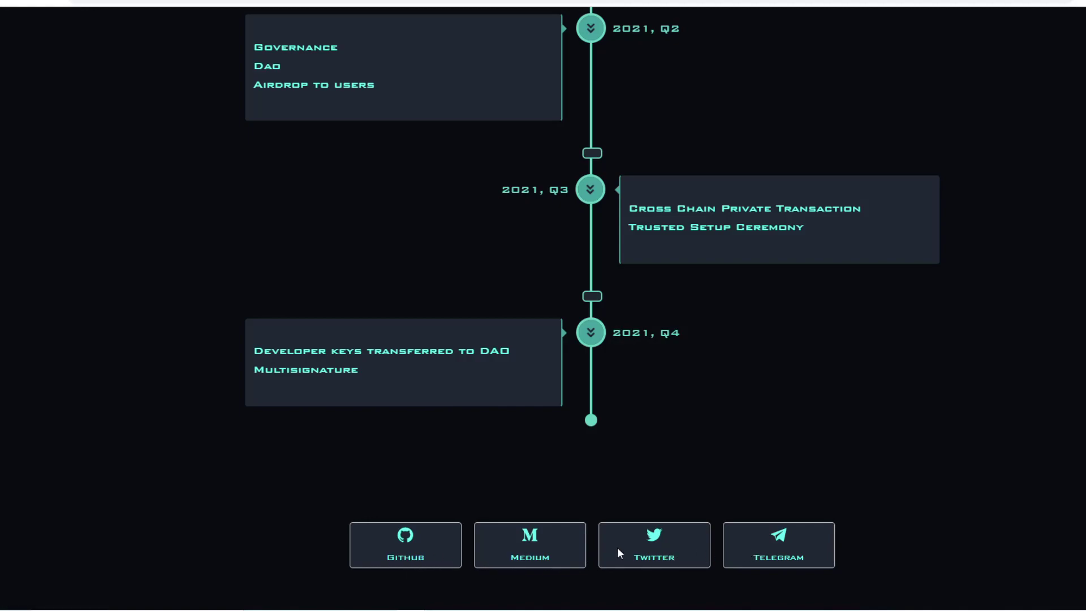
scroll(602, 532, up, 15)
scroll(602, 532, up, 10)
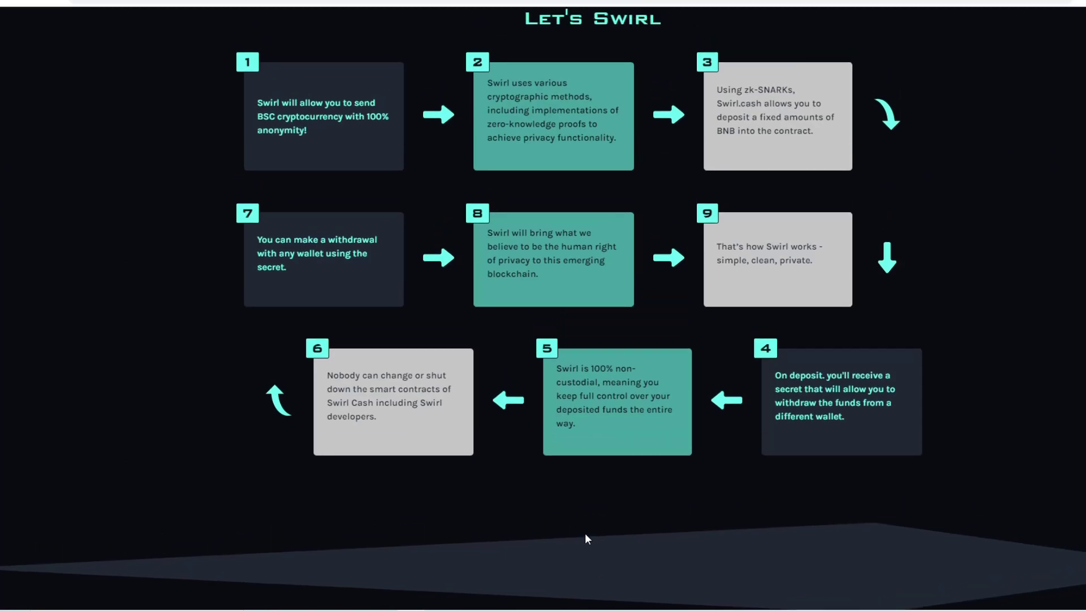
scroll(584, 536, up, 5)
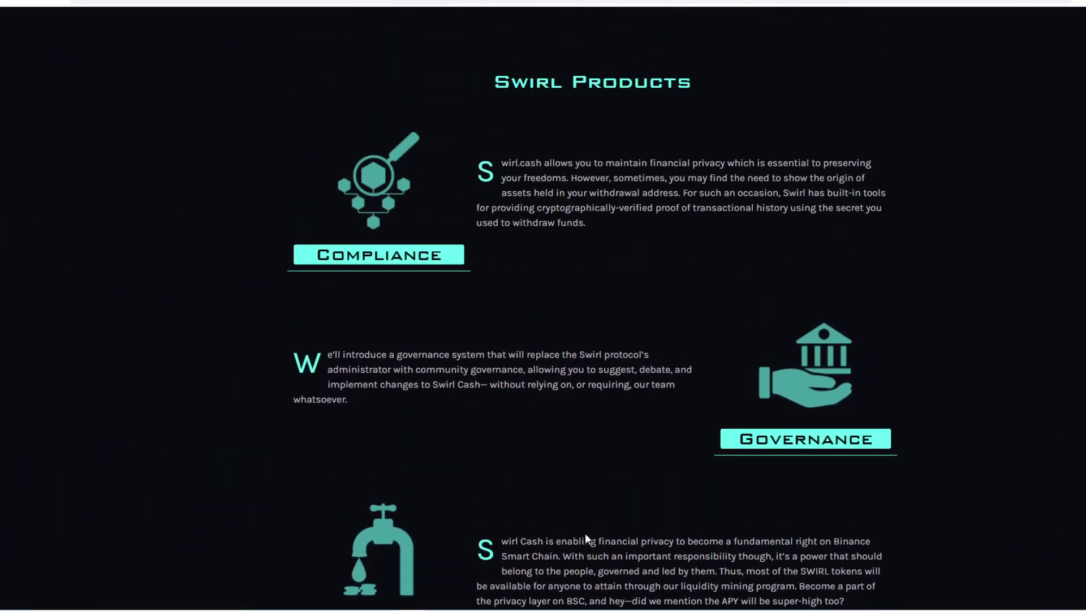
scroll(585, 533, up, 15)
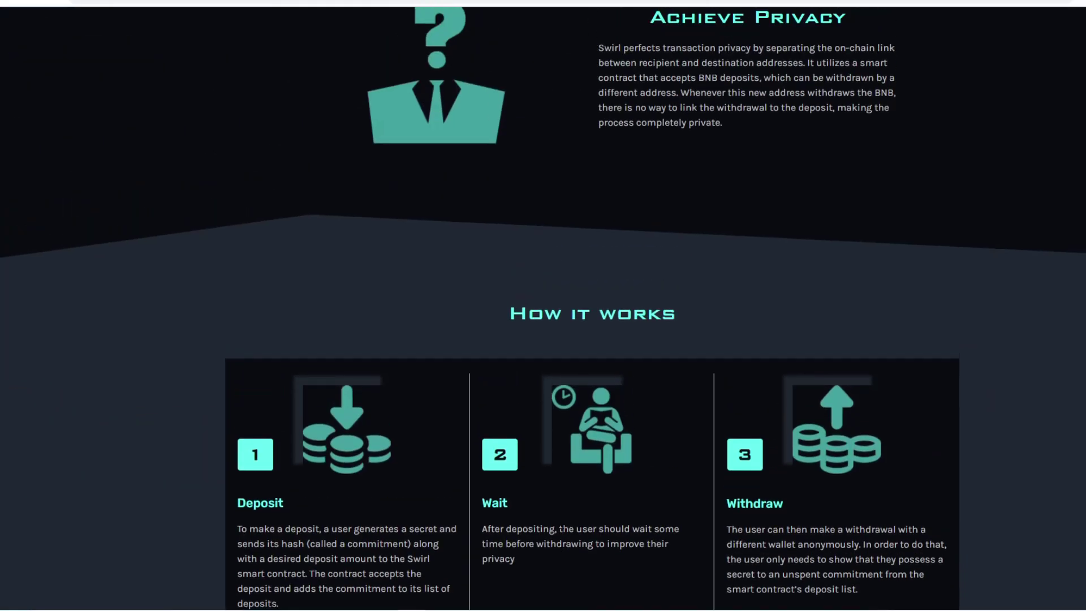
scroll(561, 526, up, 5)
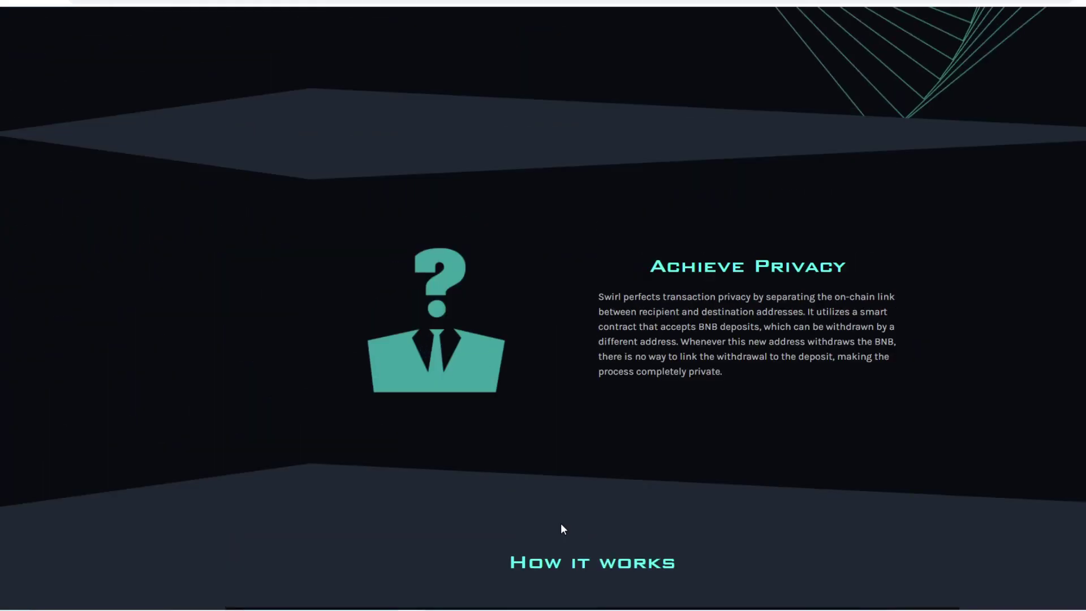